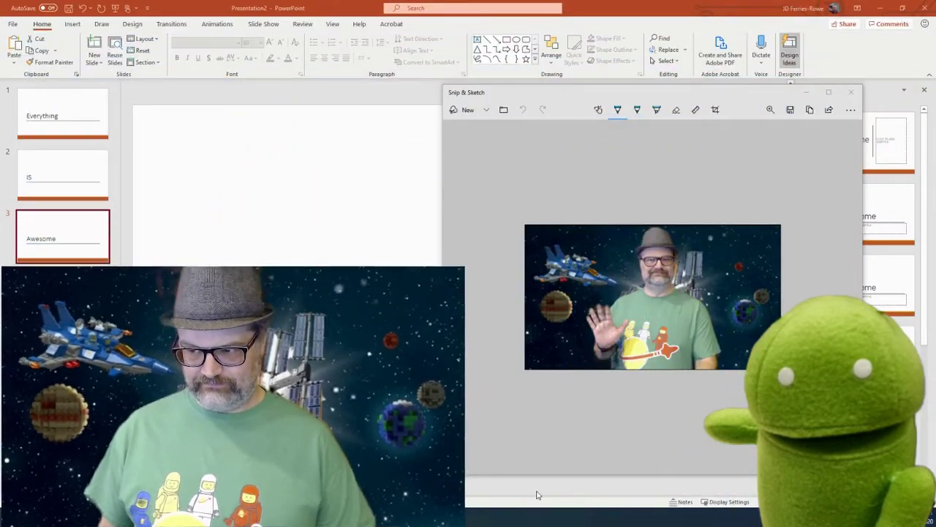
- Move the presenter snip window aside and minimize it to reveal the Awesome slide
drag(517, 96, 514, 74)
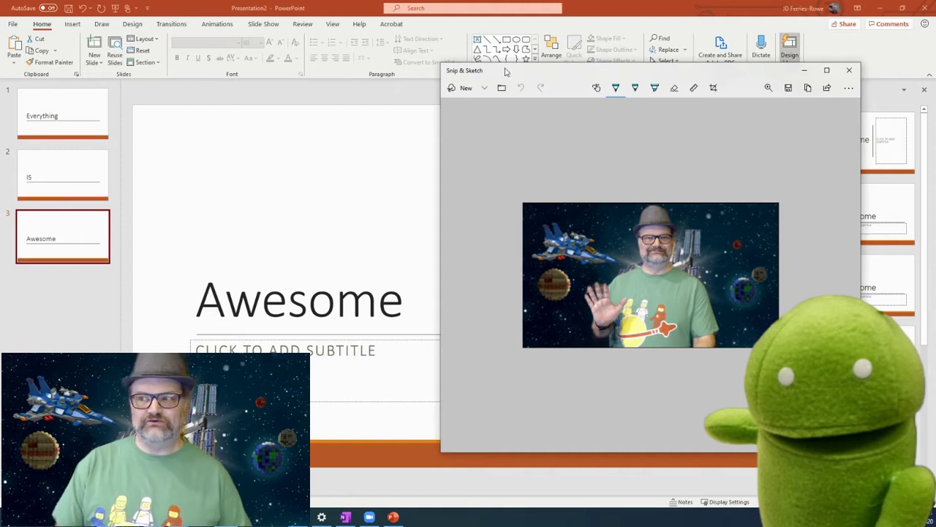
drag(551, 71, 397, 44)
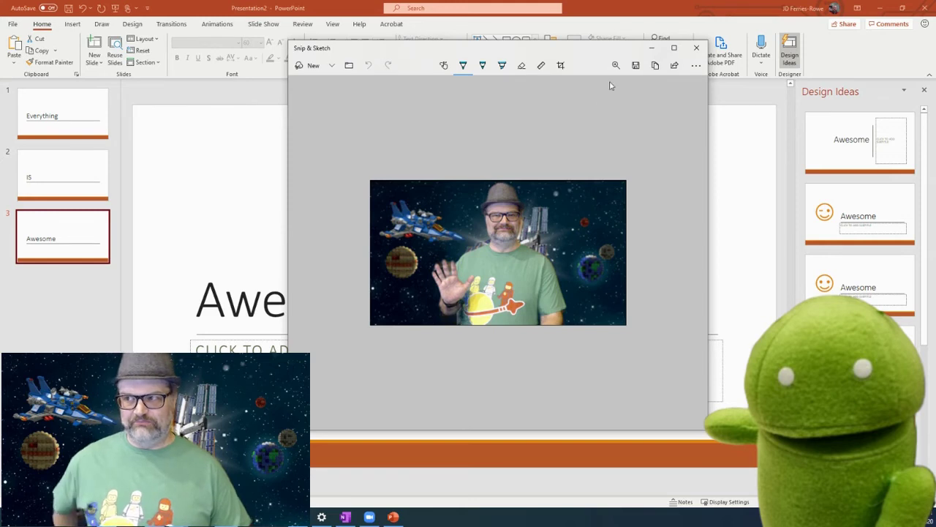
click(650, 48)
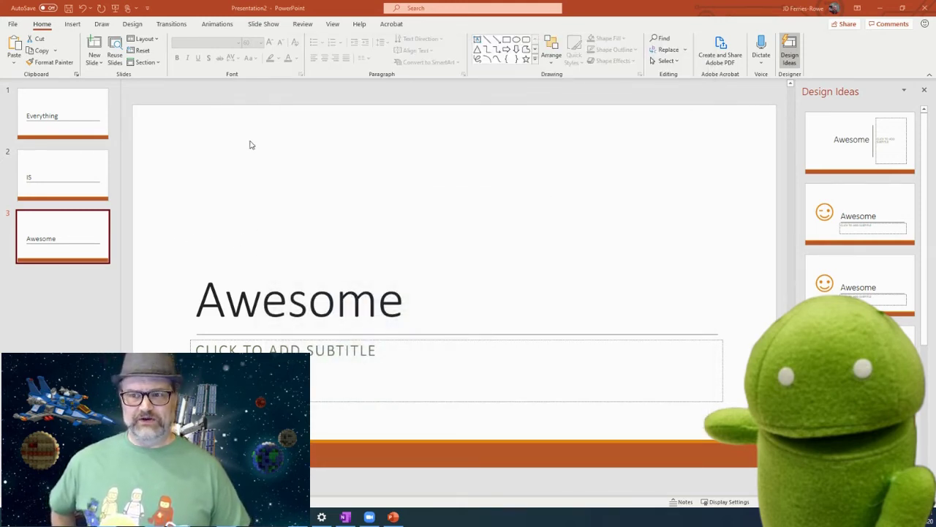
- Look at slide 2 (IS) and slide 3 (Awesome), ending on slide 1, Everything
click(51, 156)
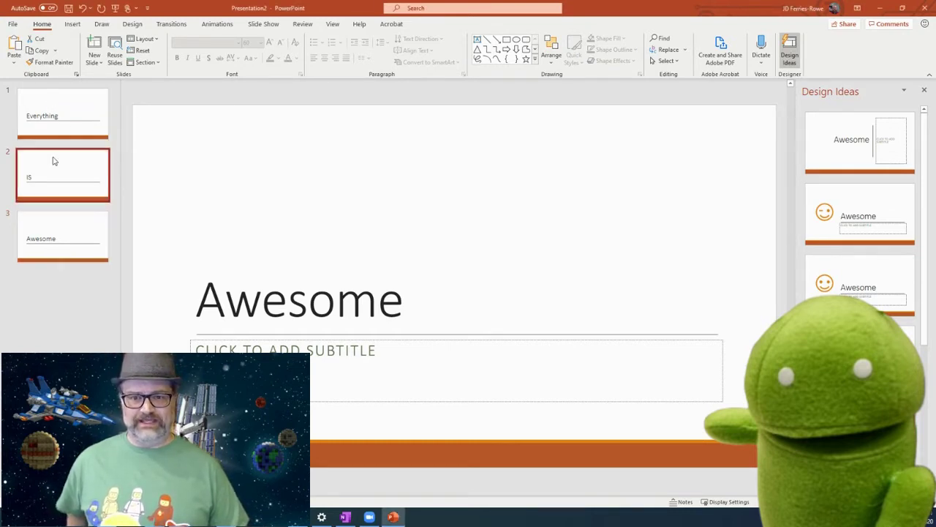
click(42, 256)
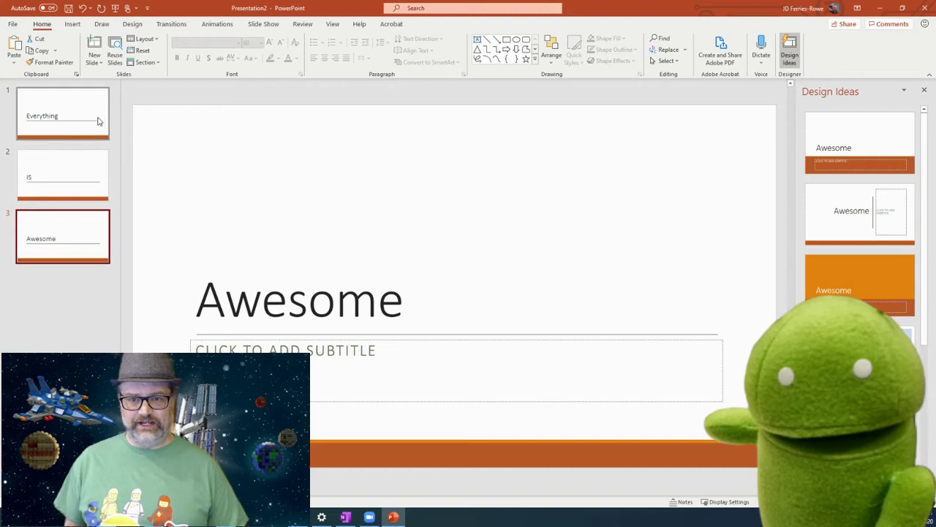
click(71, 119)
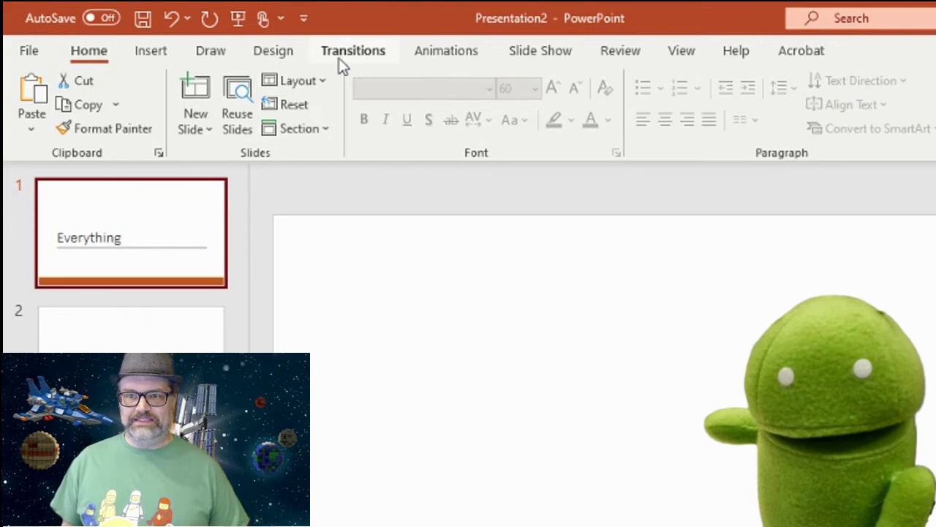
- Set the slide size to Standard (4:3) and choose Maximize to scale the content
click(275, 54)
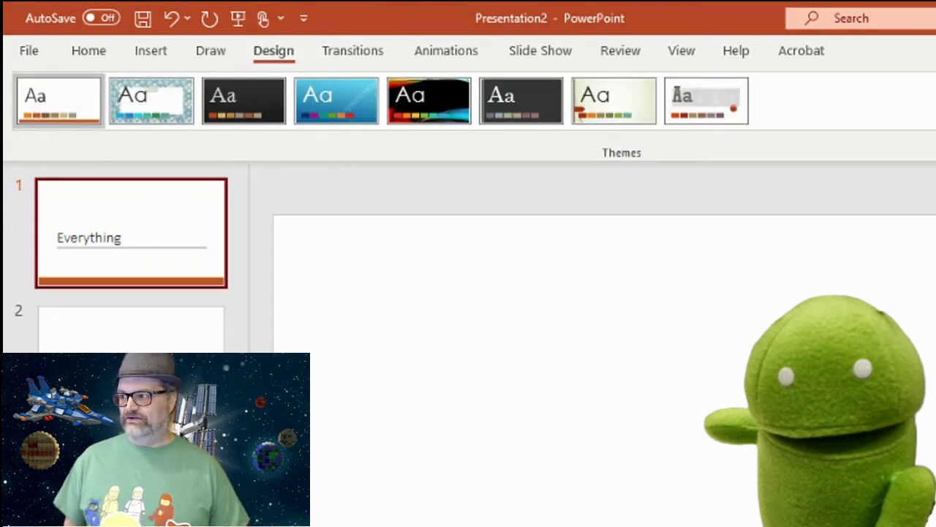
click(706, 102)
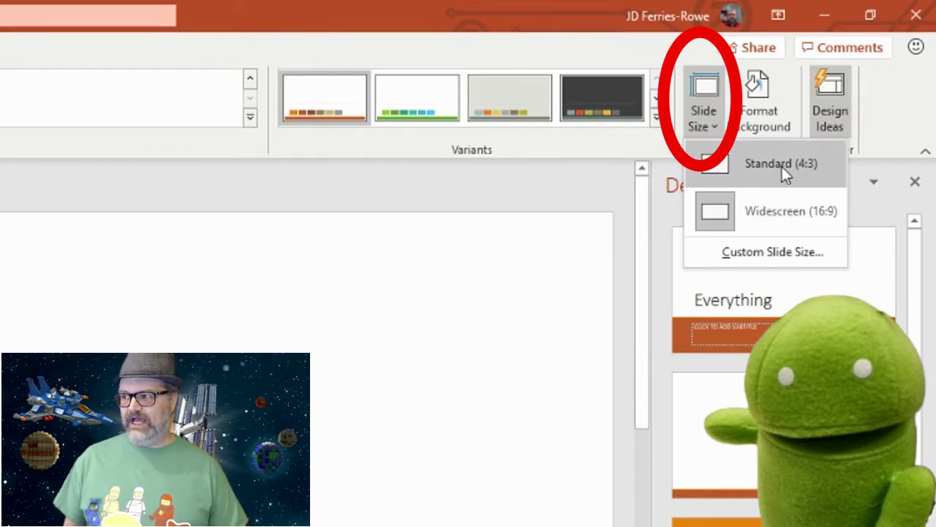
click(782, 166)
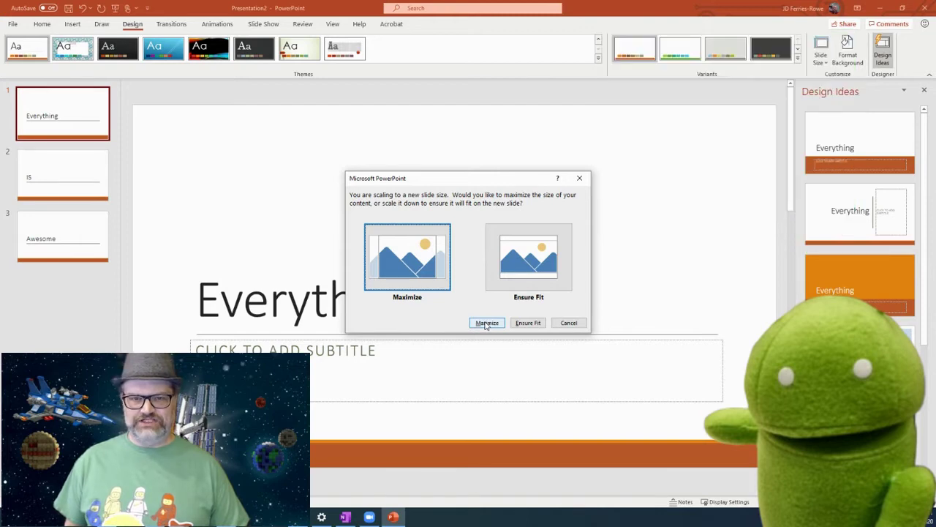
click(487, 323)
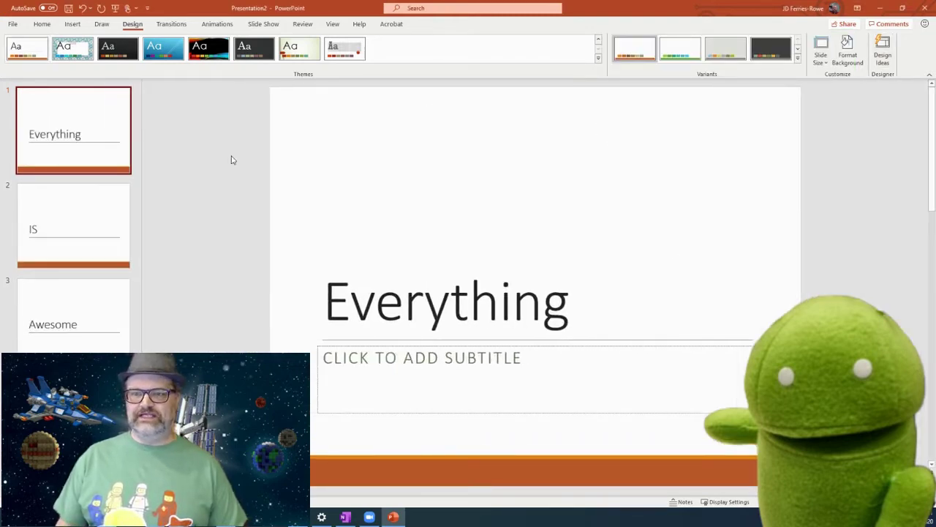
- Review slides 2, 3 and 1 at the new size, then cancel out of Custom Slide Size
click(83, 221)
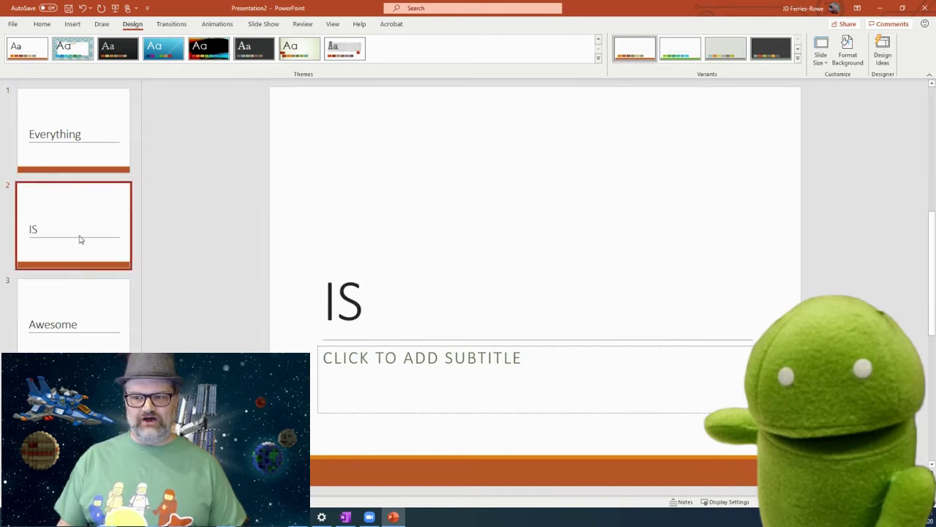
click(73, 315)
click(57, 142)
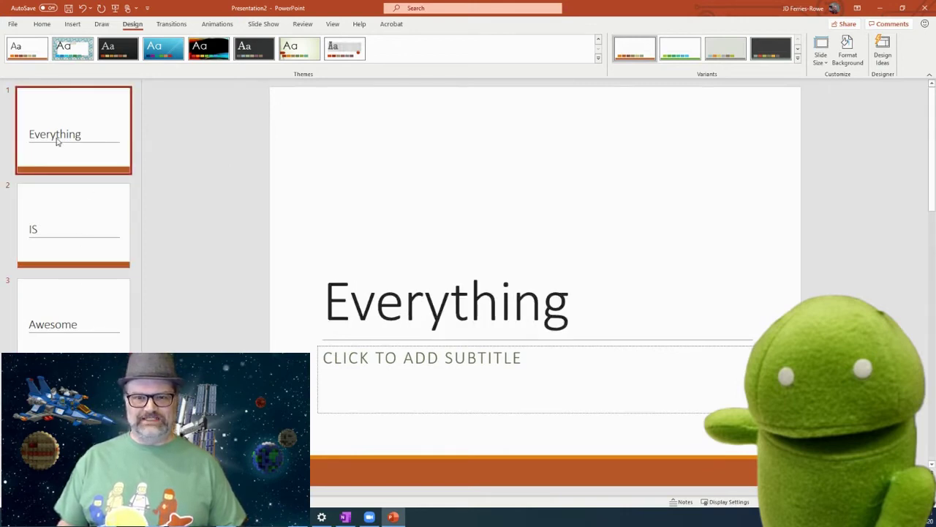
click(822, 60)
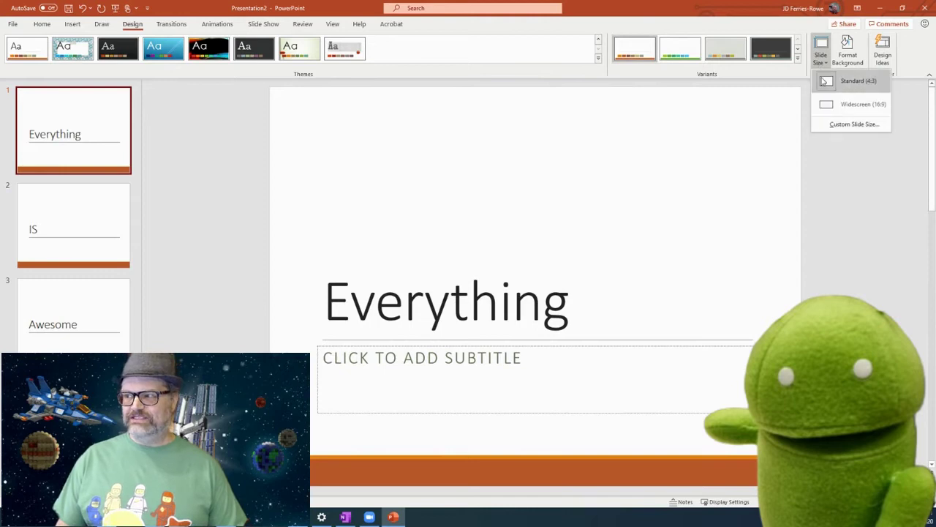
click(844, 127)
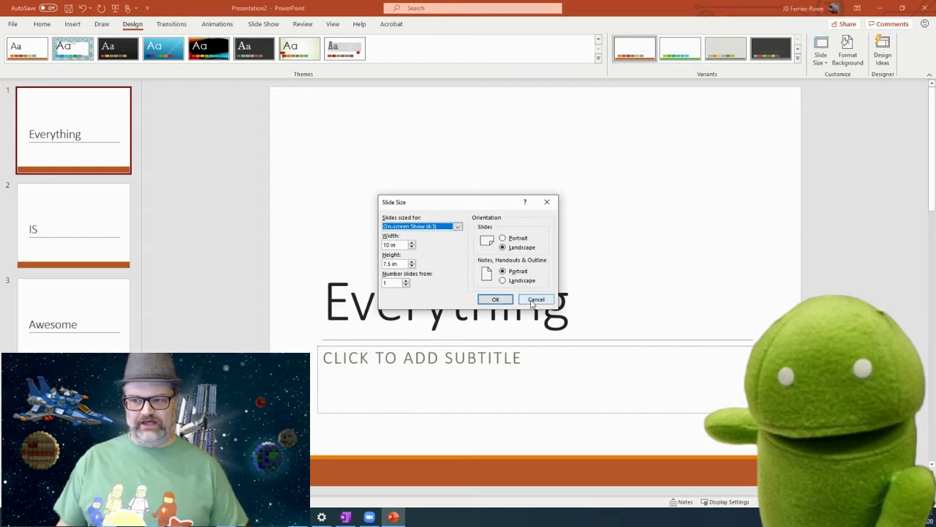
click(535, 300)
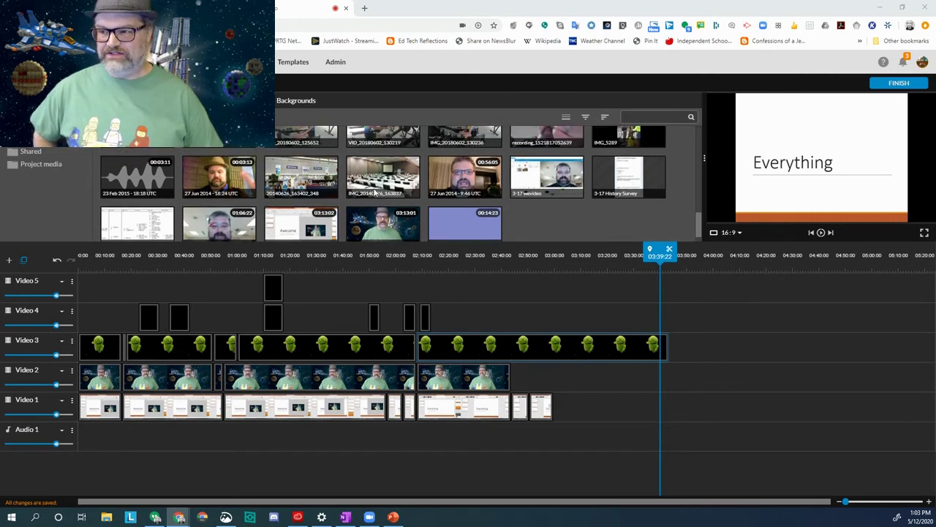
- Add the Everything clip to Video 3 after the existing clips, with the playhead near 03:58
drag(453, 210, 703, 339)
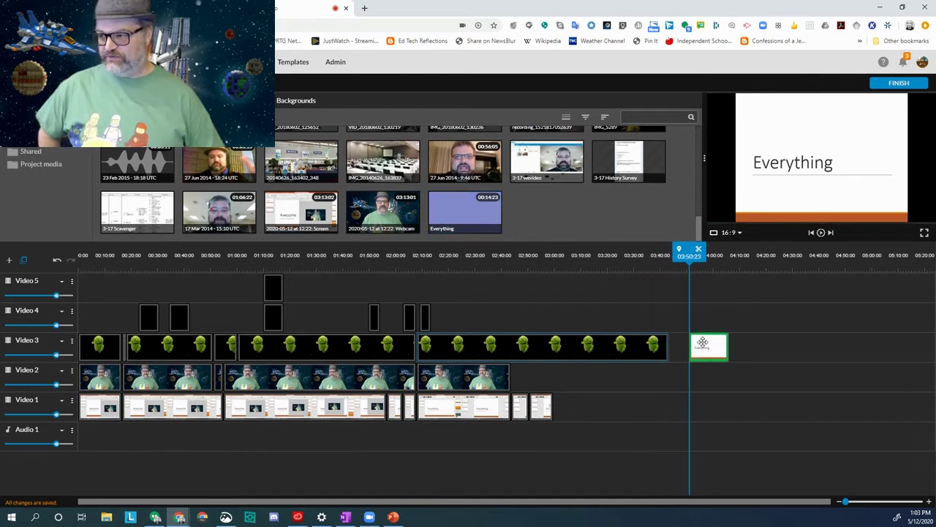
click(703, 345)
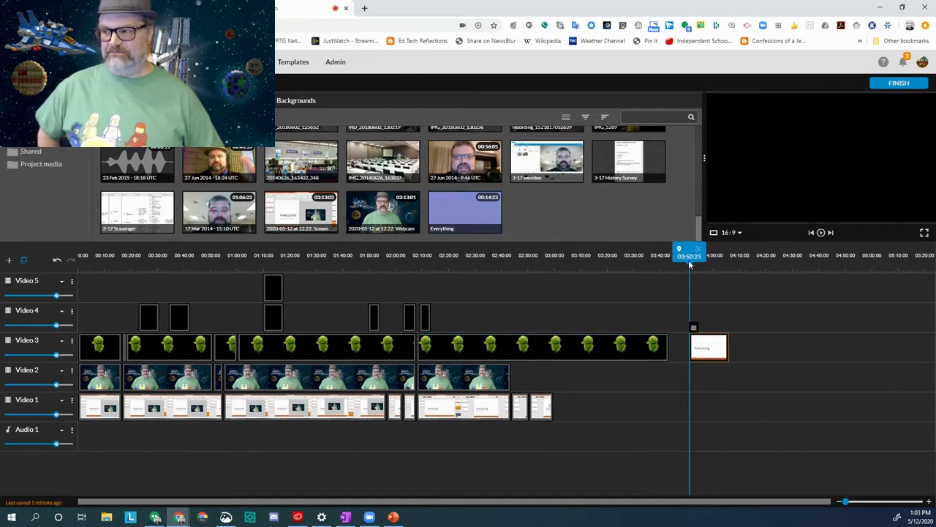
right_click(711, 270)
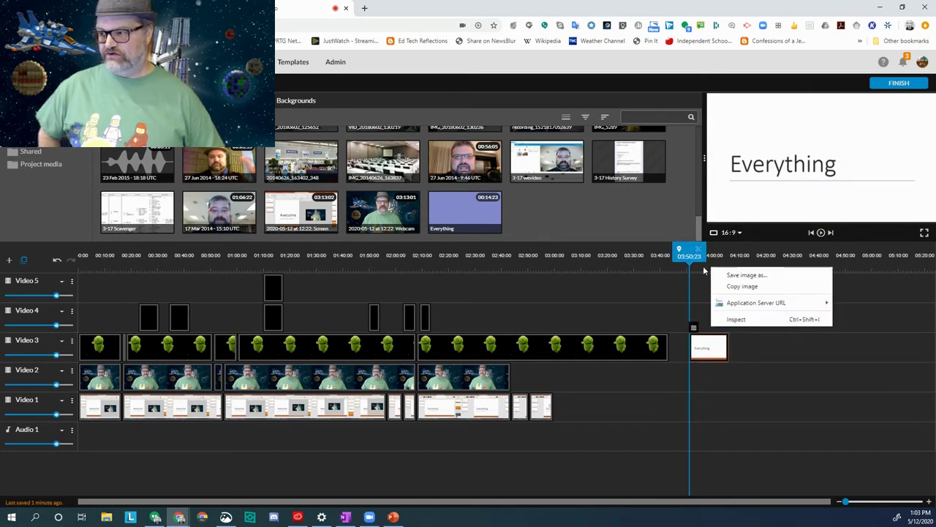
click(688, 256)
drag(688, 256, 713, 257)
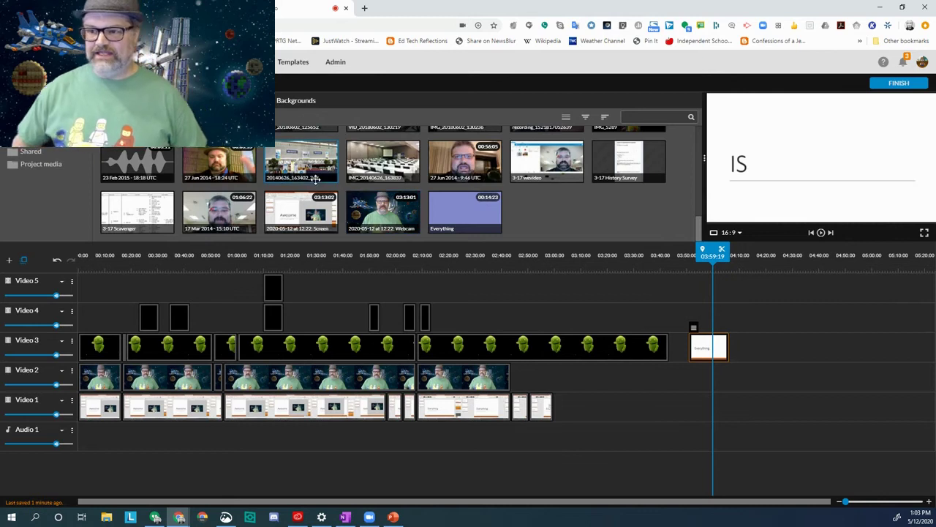
- Place the JD wide background clip on Video 2 beneath the last slide clip
scroll(361, 189, up, 1)
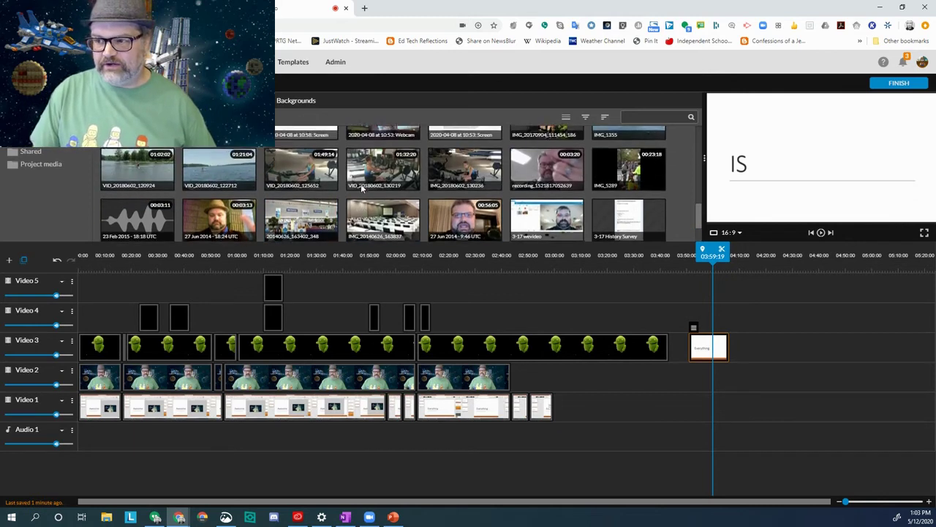
scroll(361, 189, up, 2)
scroll(361, 184, up, 4)
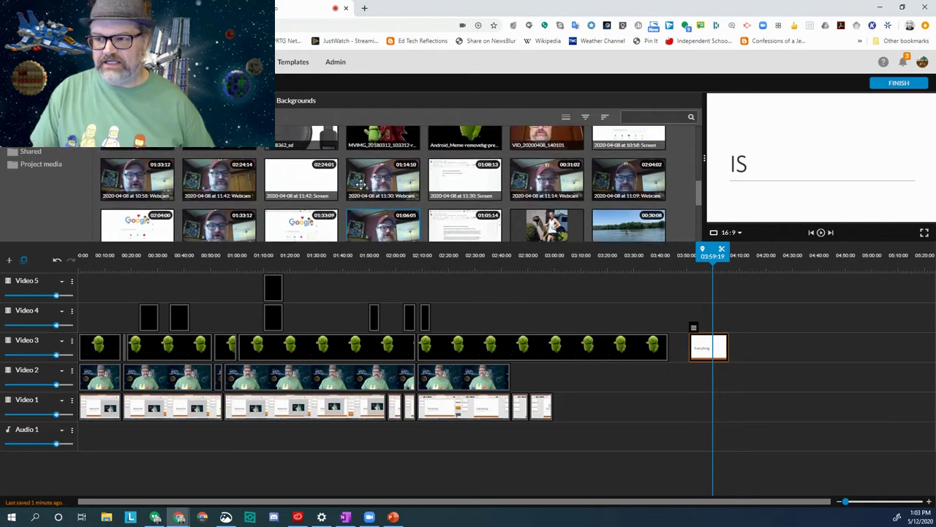
scroll(360, 185, up, 2)
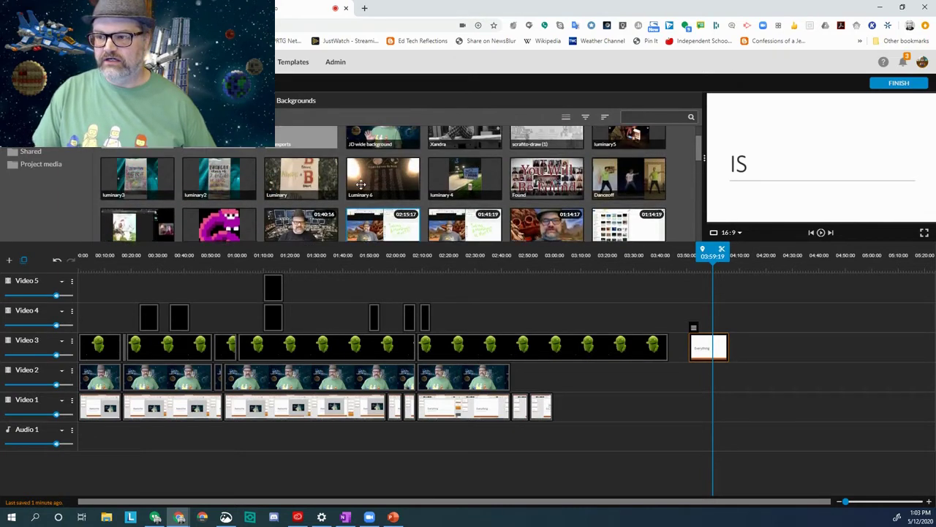
drag(371, 153, 700, 384)
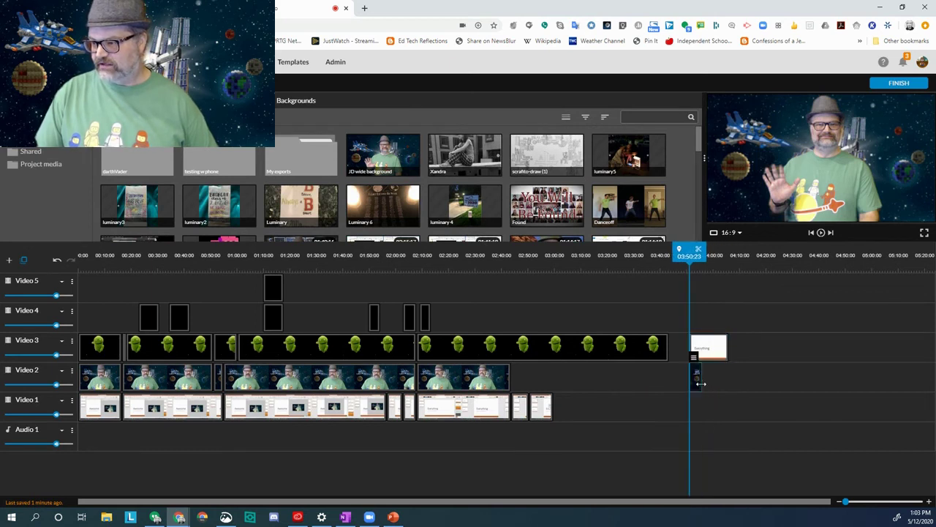
click(699, 254)
drag(700, 255, 707, 274)
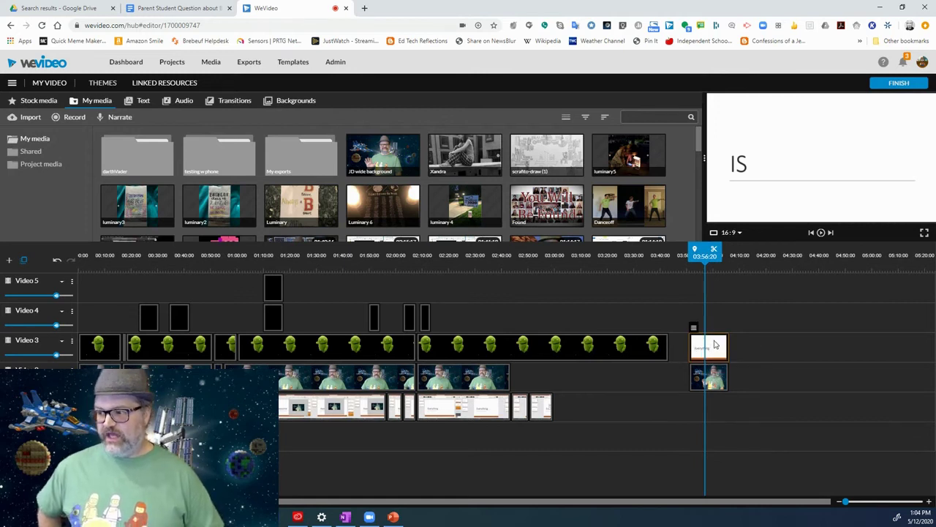
- Fit the Everything slide clip to the screen, move it left to x 3, y 20, and save
double_click(715, 344)
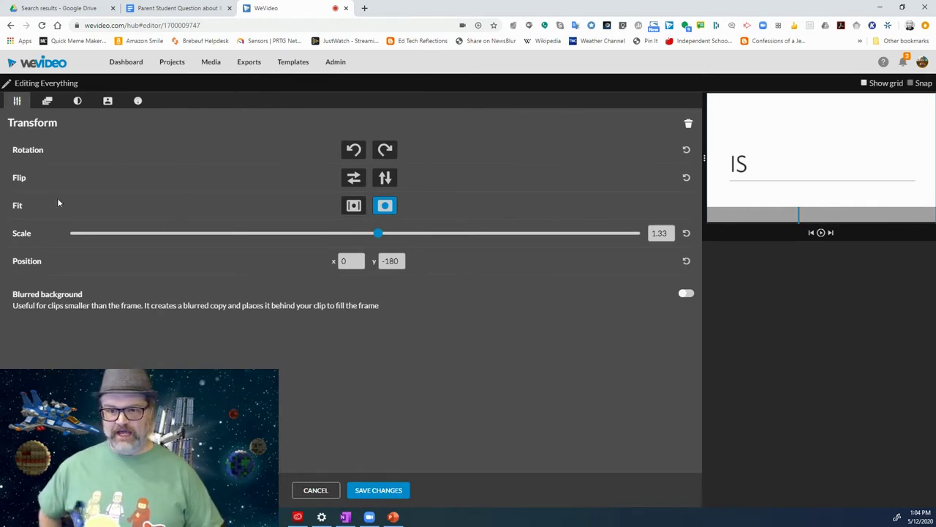
click(352, 206)
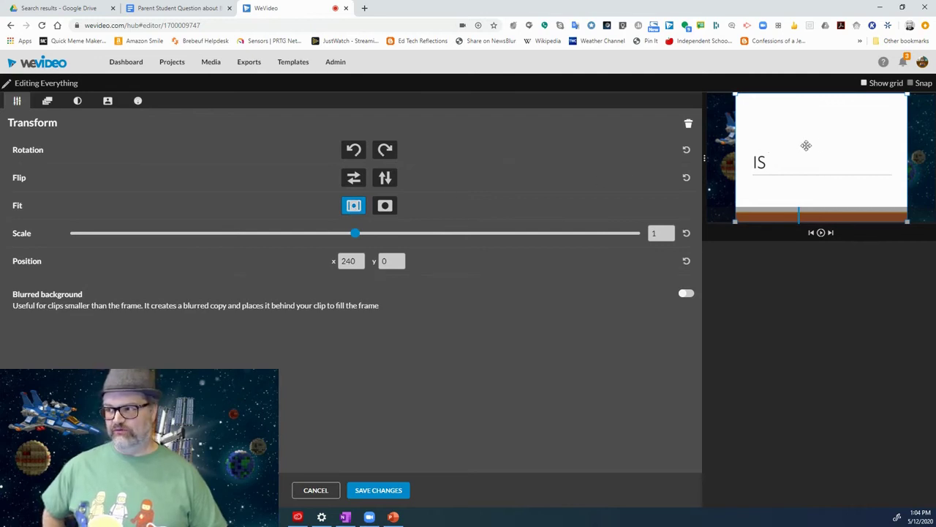
drag(826, 144, 800, 146)
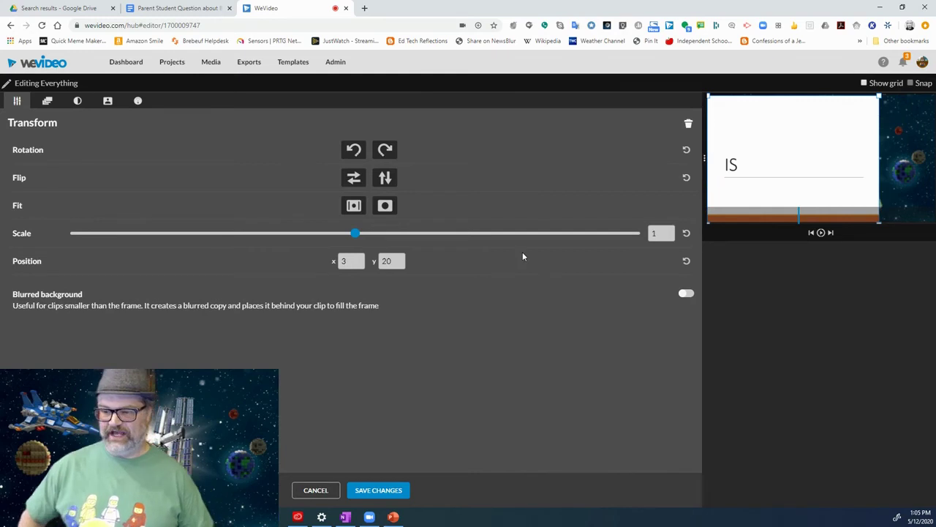
click(373, 492)
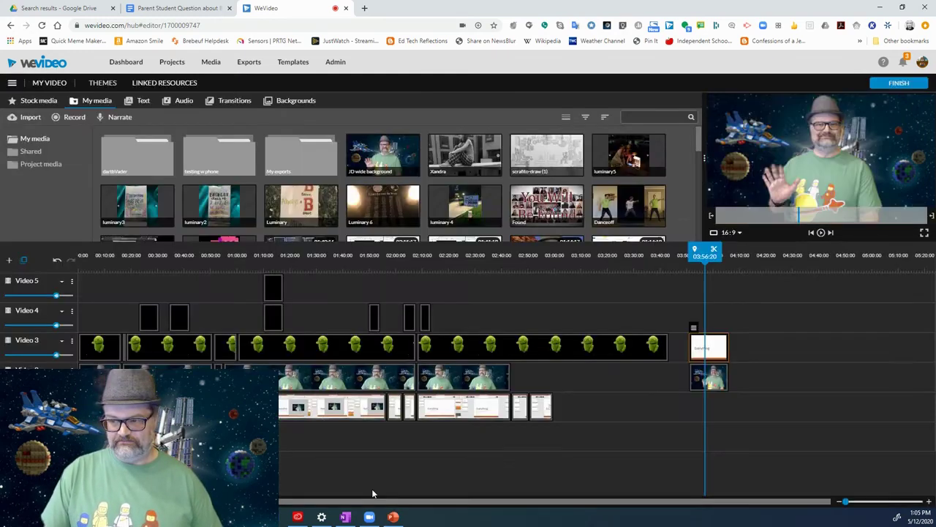
- Fit the JD wide background clip, shift it right to x 727, y -8, and save
double_click(717, 378)
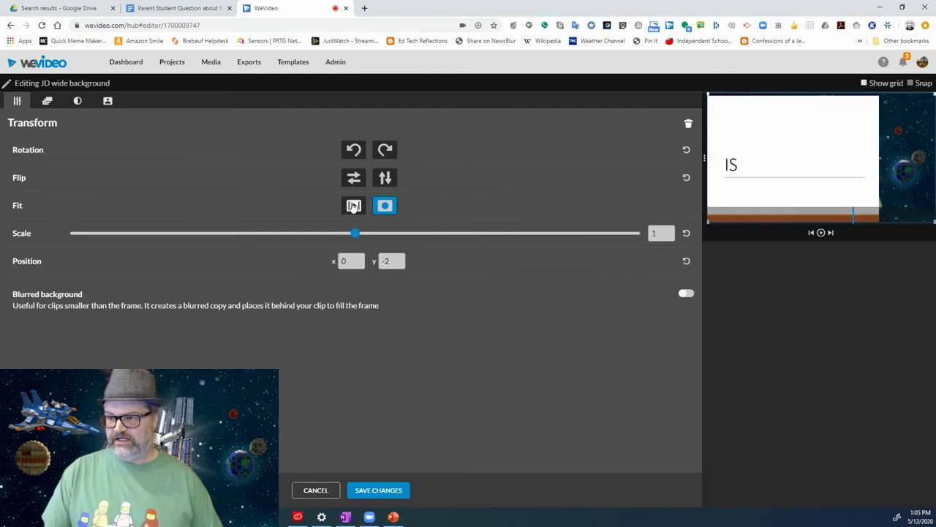
click(353, 205)
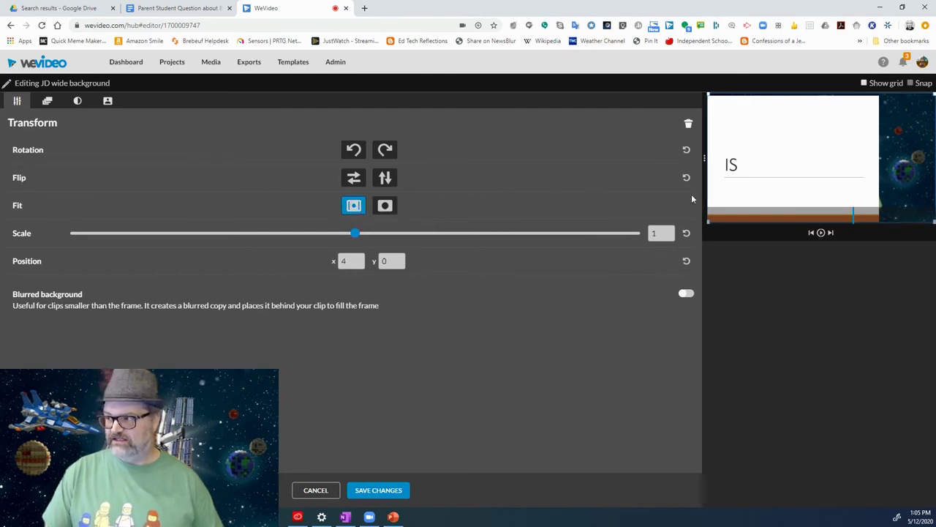
drag(903, 158, 928, 158)
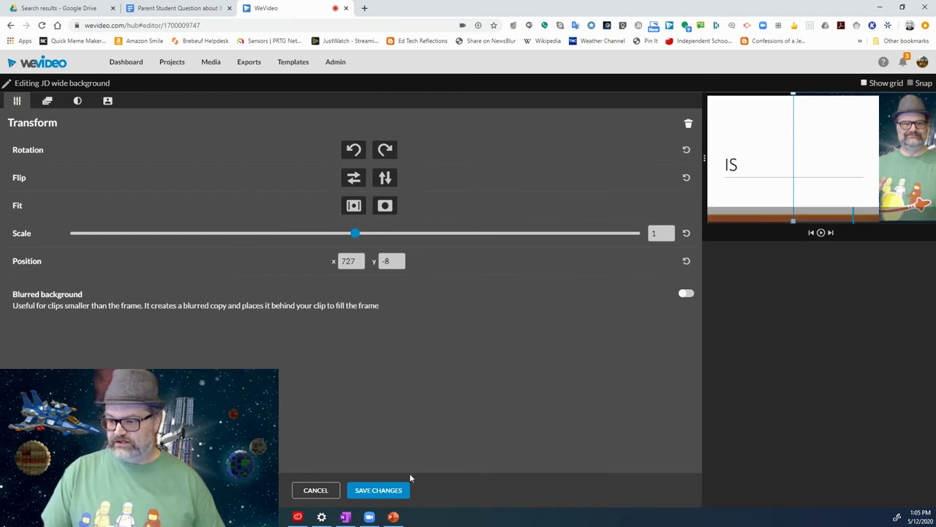
click(384, 489)
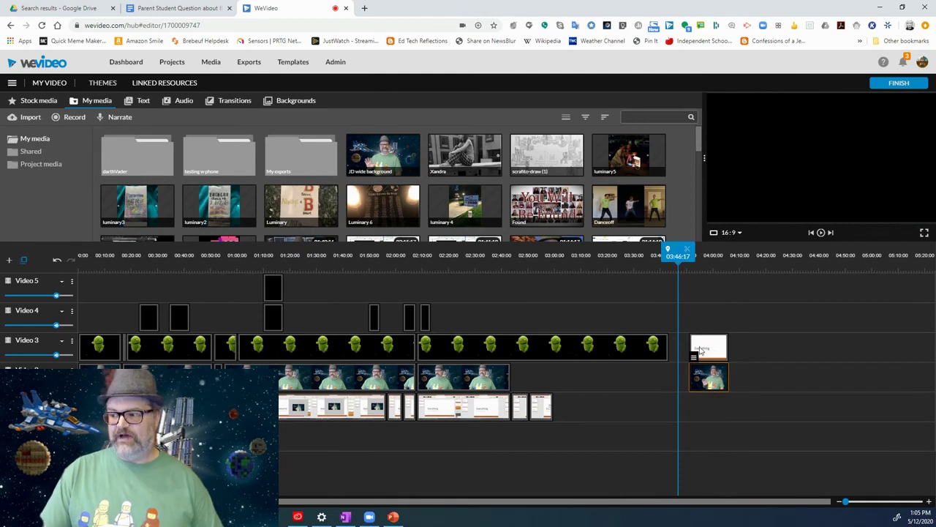
- Play the ending from about 03:51 to check the slide beside the presenter
drag(678, 254, 708, 254)
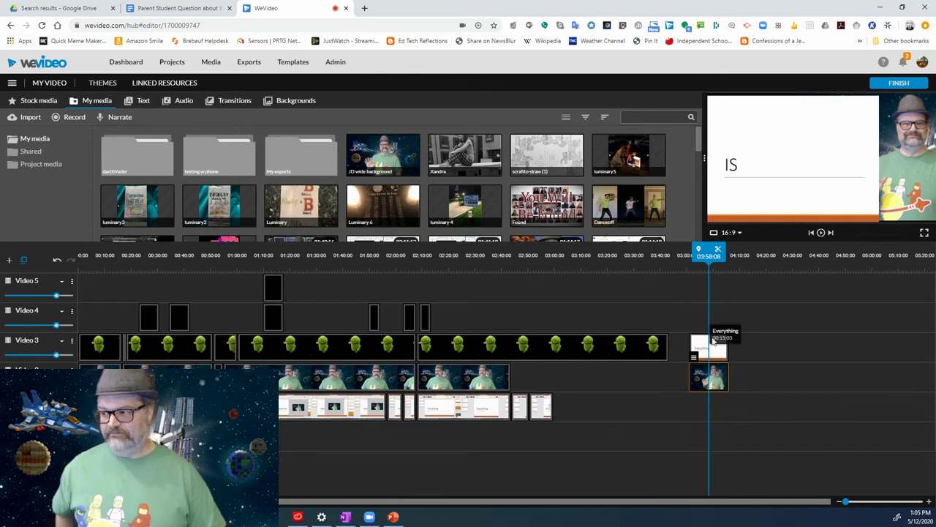
drag(709, 254, 690, 255)
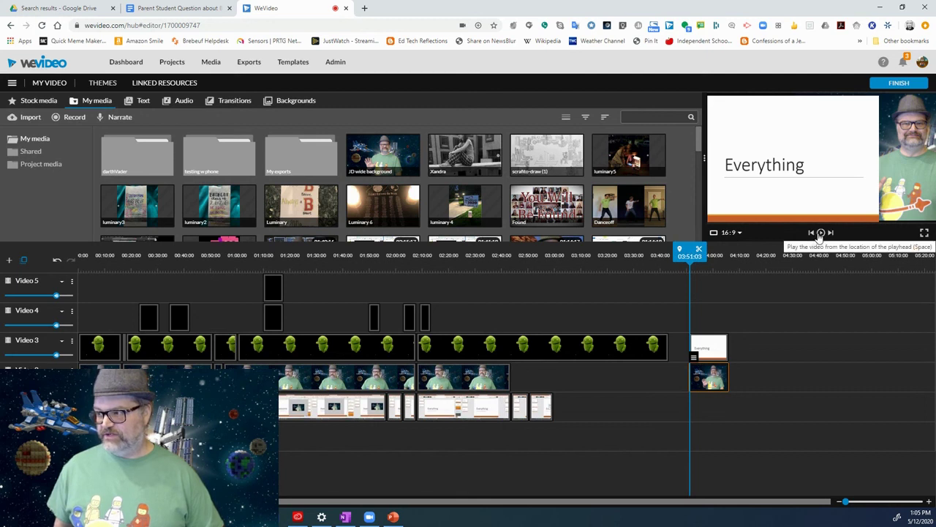
click(821, 233)
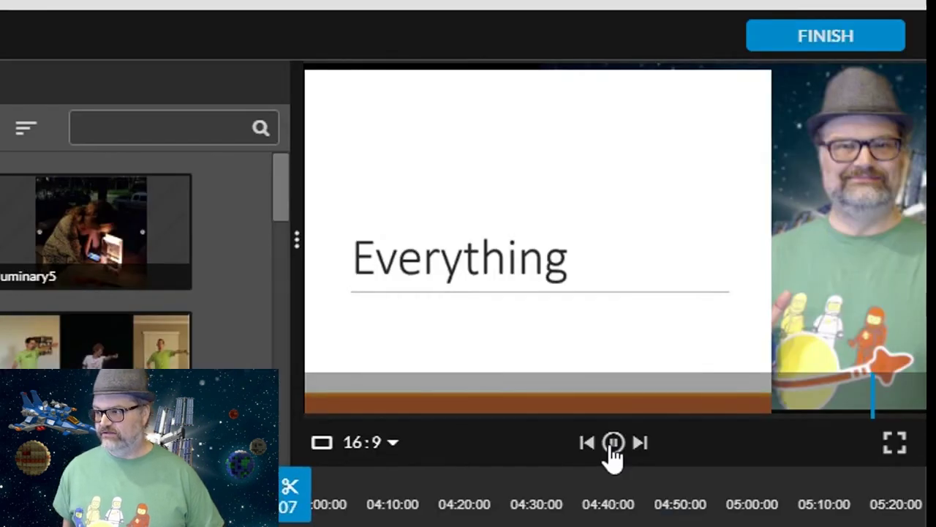